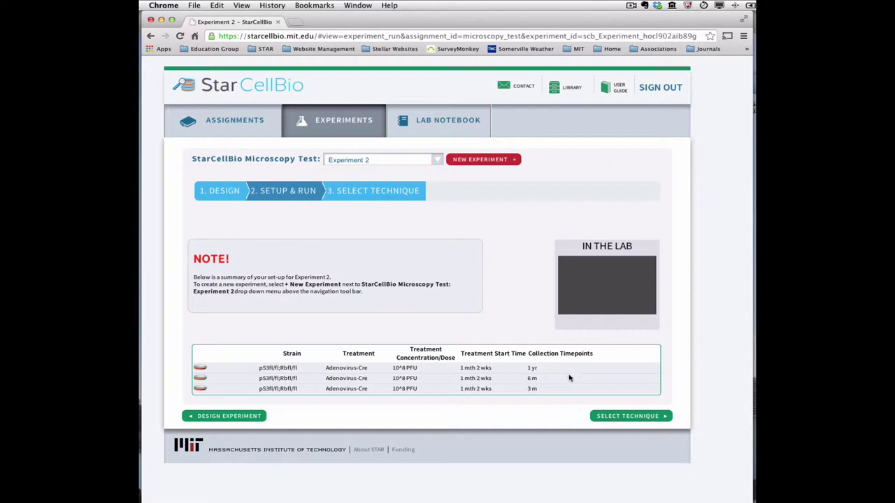
Start a new Microscopy analysis, run M. 1, for Experiment 2's three Adenovirus-Cre samples
left_click(627, 416)
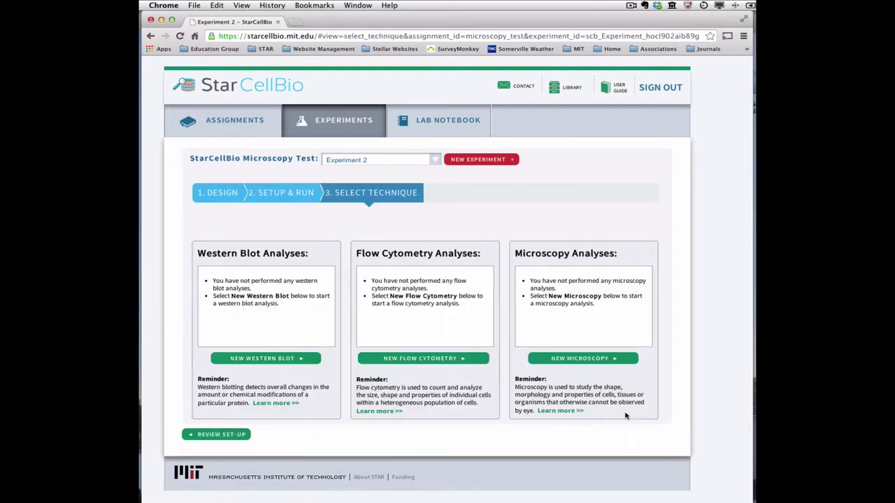
left_click(586, 359)
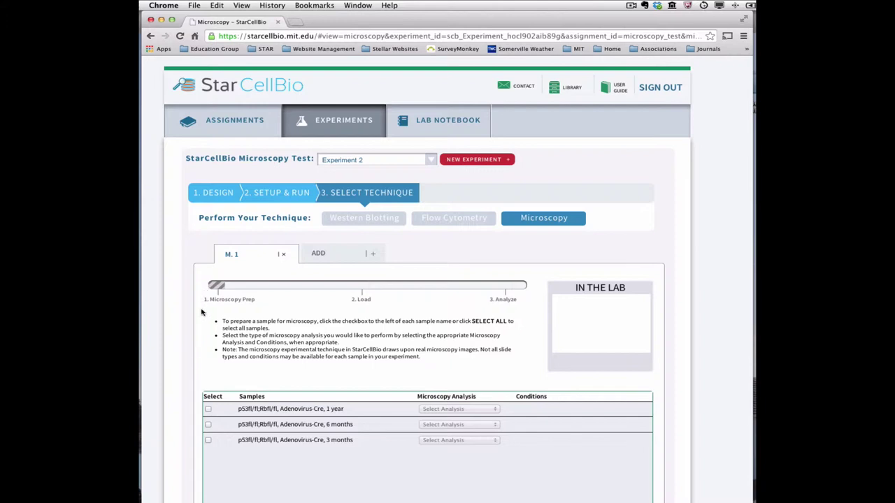
Tick the 1-year and 6-month samples and use SELECT ALL to mark all three for preparation
scroll(201, 313, "down", 3)
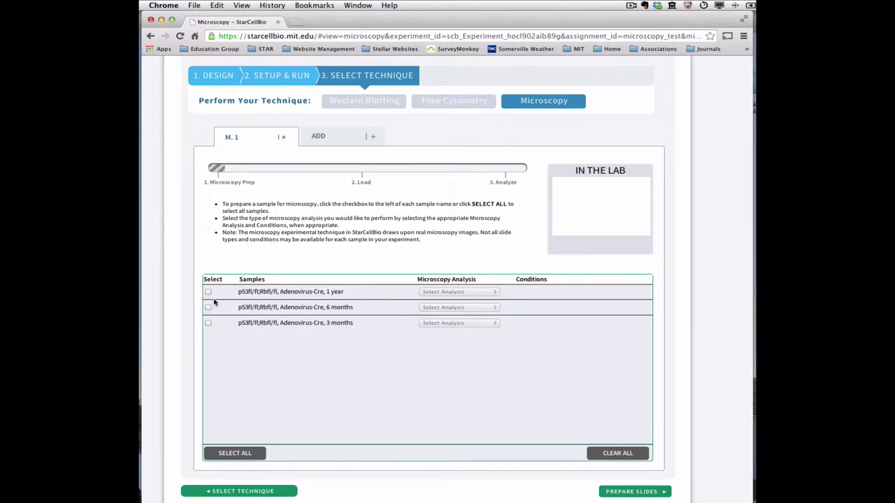
left_click(208, 293)
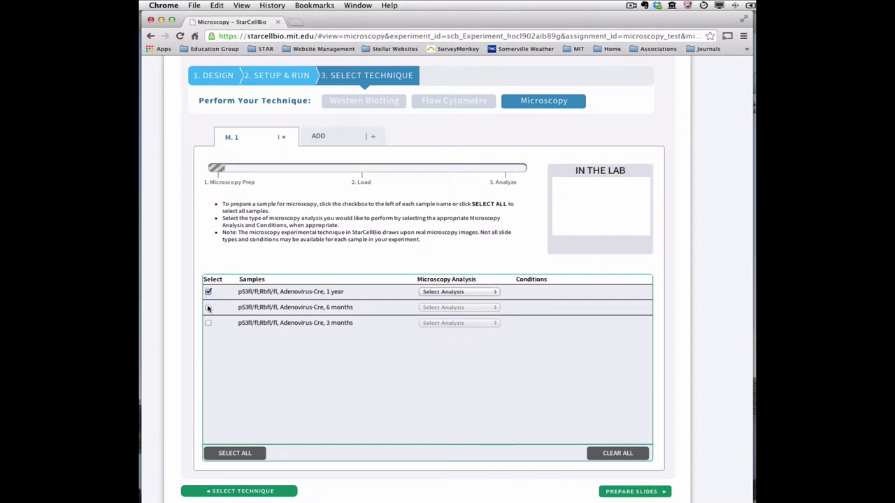
left_click(208, 308)
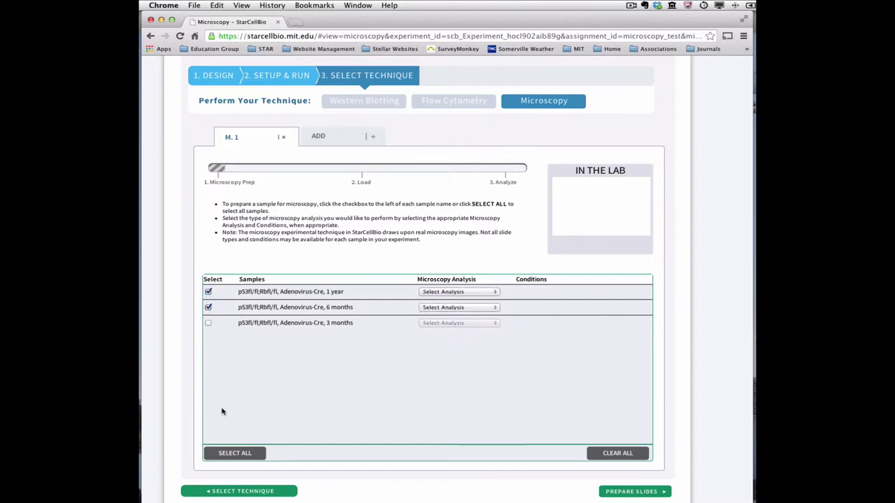
left_click(239, 453)
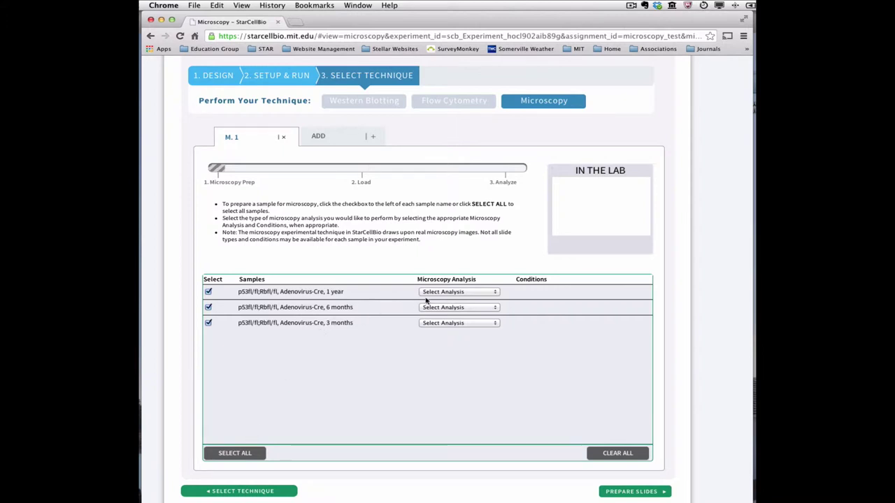
left_click(464, 293)
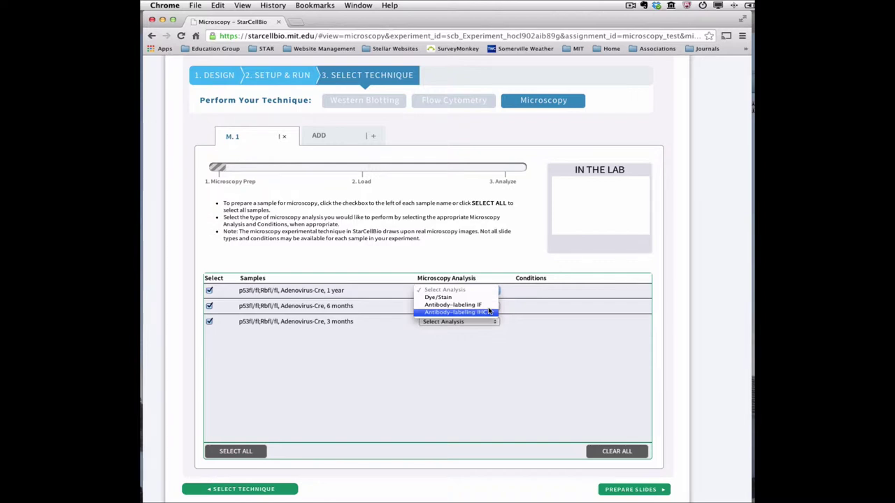
Assign the 1-year sample NFIB antibody IHC, antibody IF and Dye/Stain (H&E) analyses
left_click(489, 312)
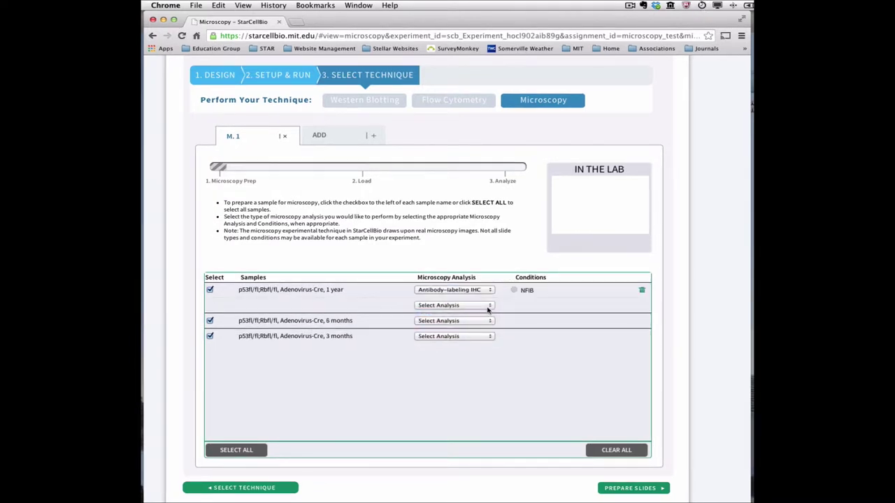
left_click(514, 290)
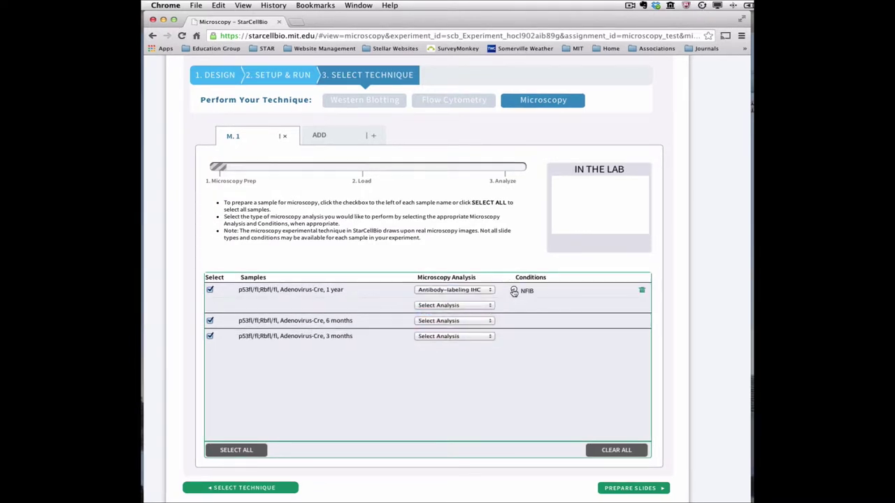
left_click(462, 305)
left_click(465, 321)
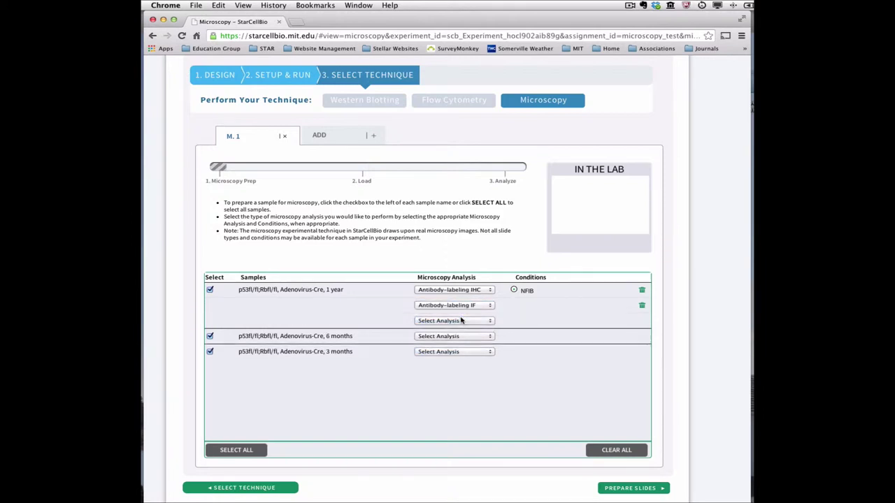
left_click(466, 321)
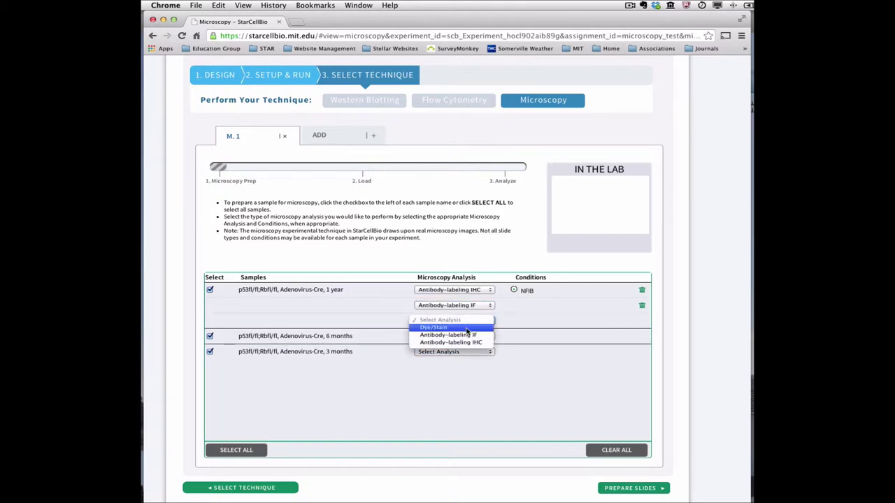
left_click(466, 331)
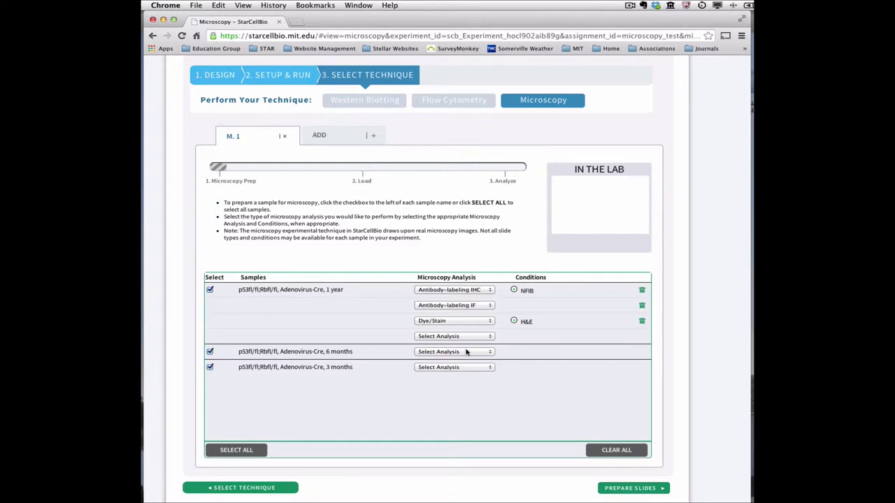
Give the 6-month sample H&E, Ki-67 IHC and secondary-only control IHC, and the 3-month sample H&E
left_click(466, 352)
left_click(465, 358)
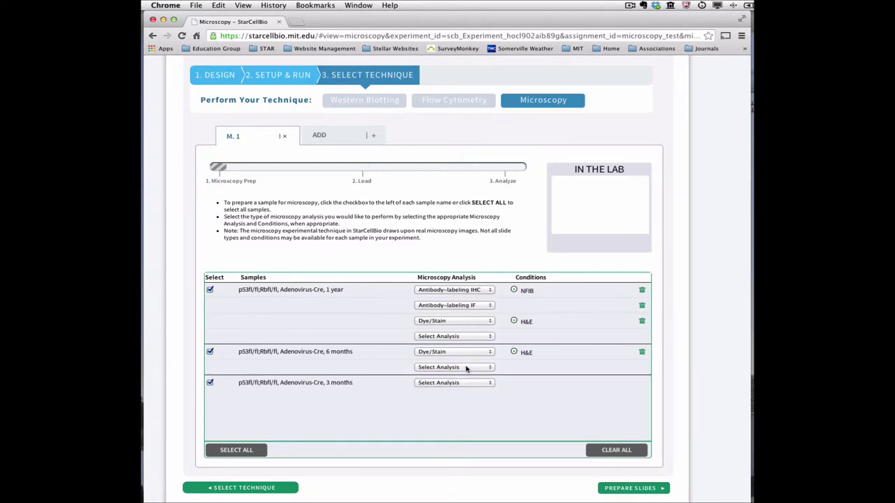
left_click(466, 369)
left_click(462, 382)
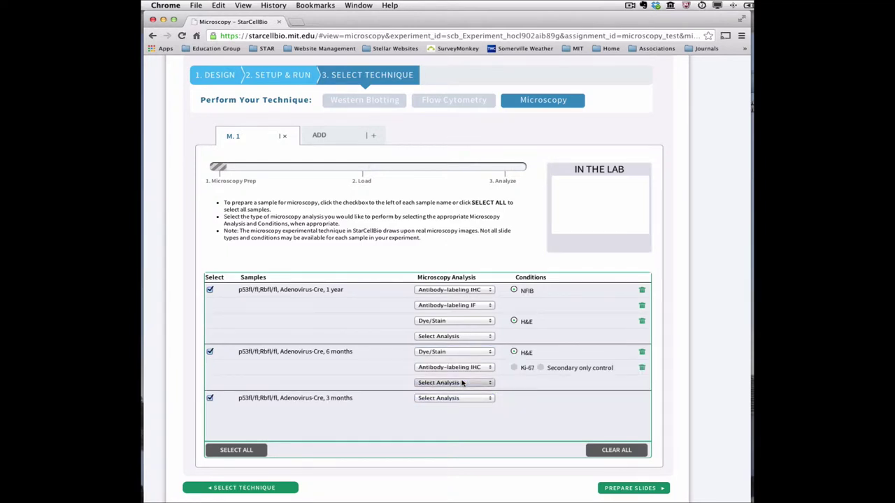
left_click(514, 368)
left_click(479, 383)
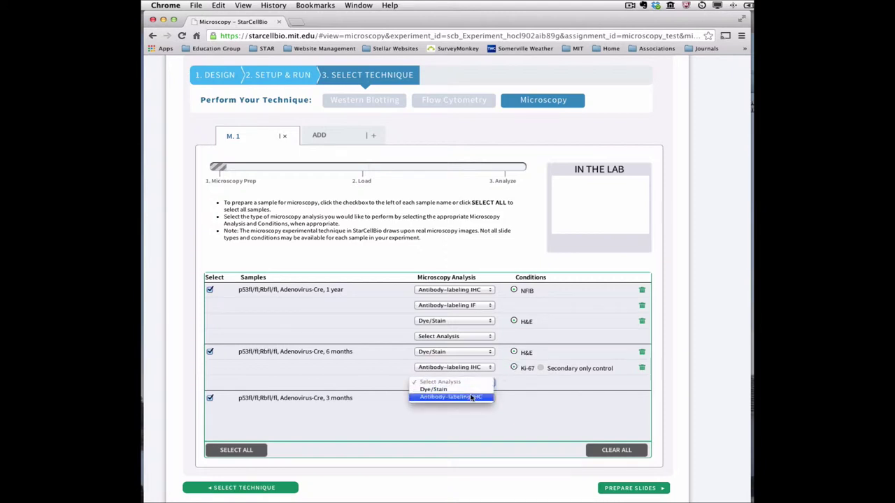
left_click(472, 398)
left_click(540, 383)
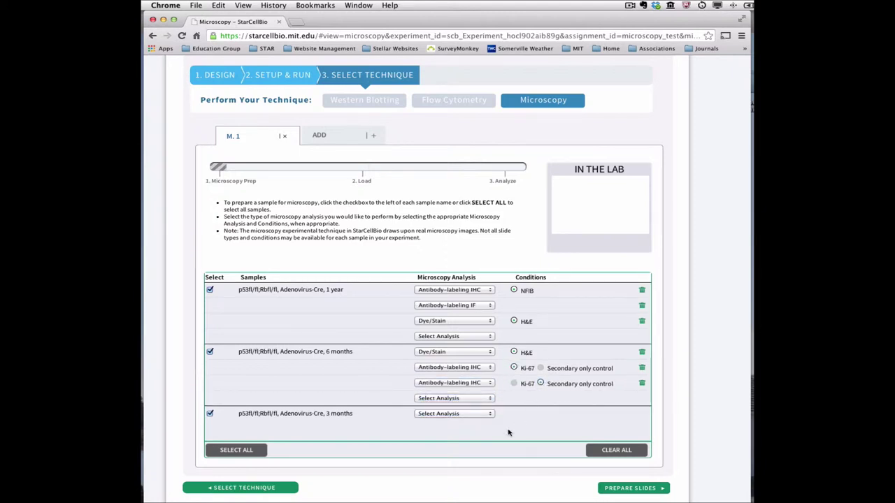
left_click(477, 414)
left_click(473, 421)
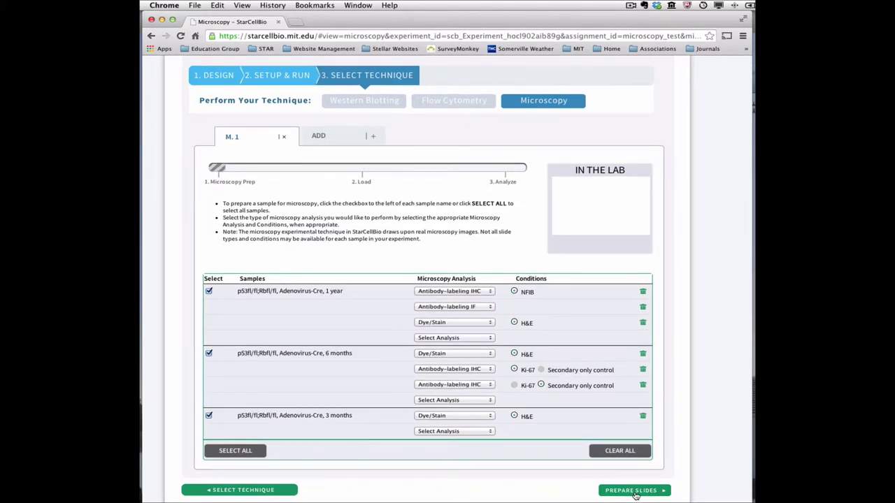
Advance to slide preparation and load the prepared samples into the microscope for analysis
left_click(634, 491)
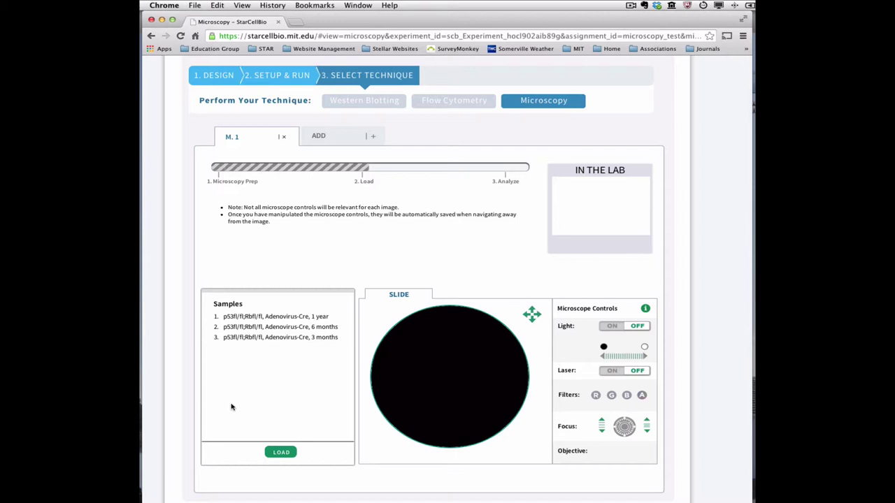
left_click(281, 453)
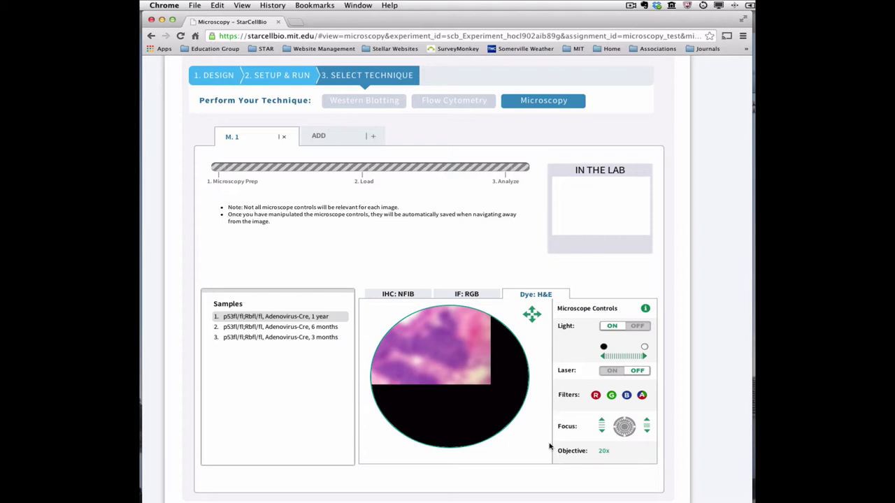
Bring the 1-year H&E image into sharp focus at 20x and adjust the light intensity
left_click(601, 422)
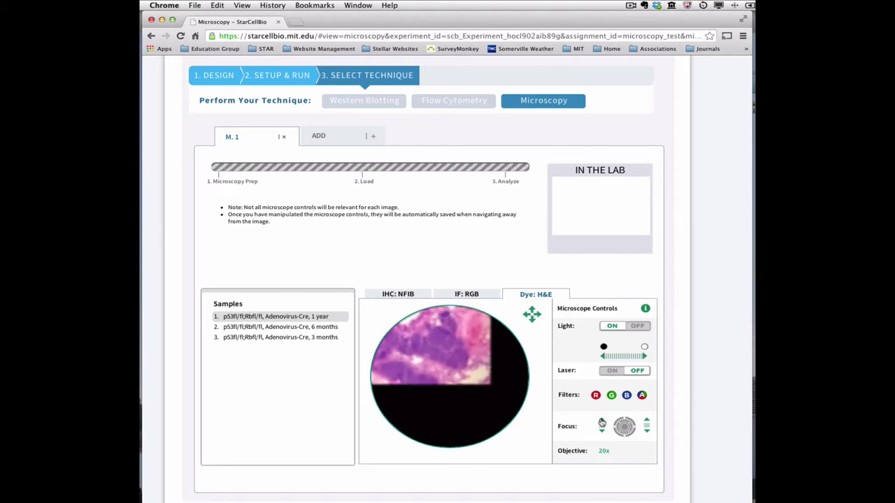
left_click(602, 422)
left_click(601, 422)
left_click(601, 430)
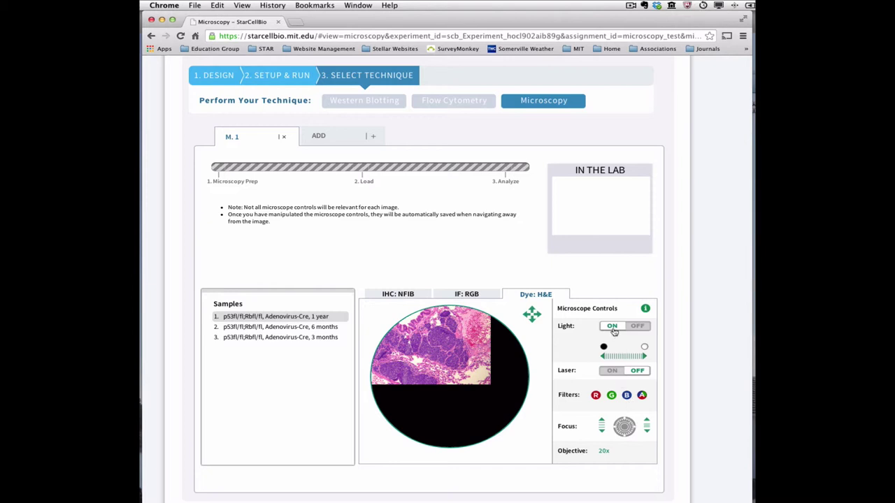
left_click(645, 357)
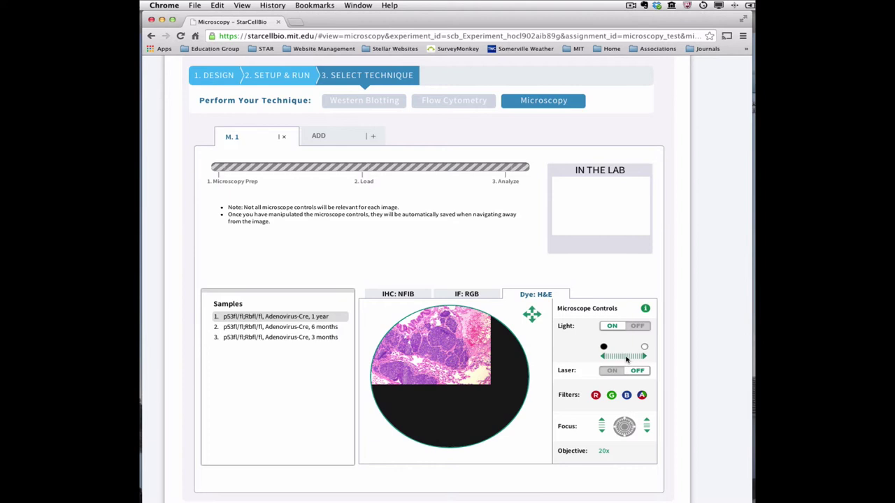
left_click(604, 357)
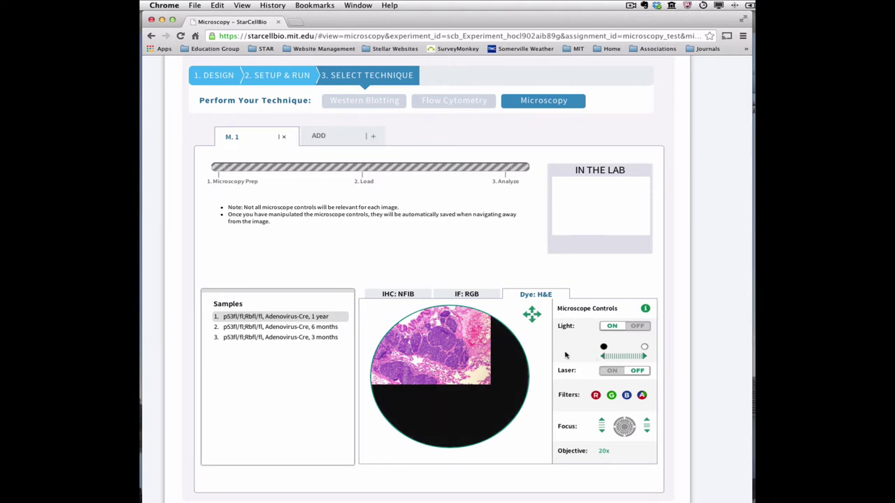
Pan the H&E image left, up and down until the tissue around the round gland fills the circle
left_click(526, 316)
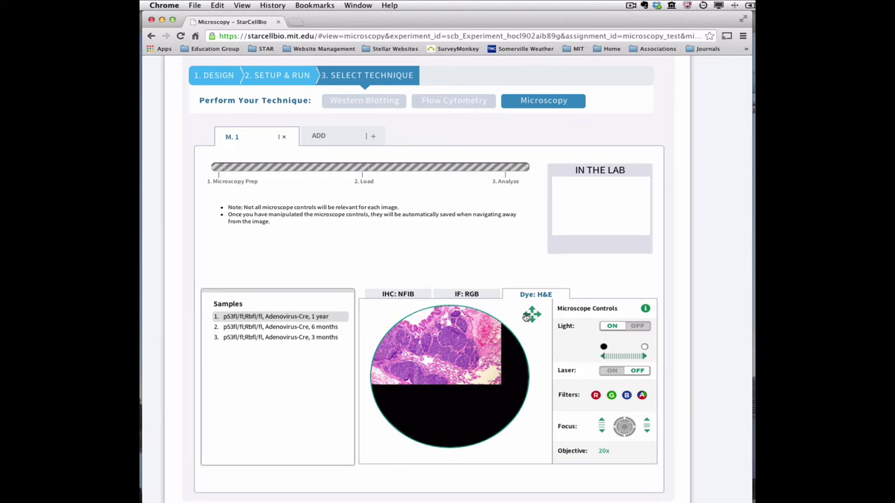
left_click(526, 316)
left_click(527, 316)
left_click(526, 316)
left_click(526, 316)
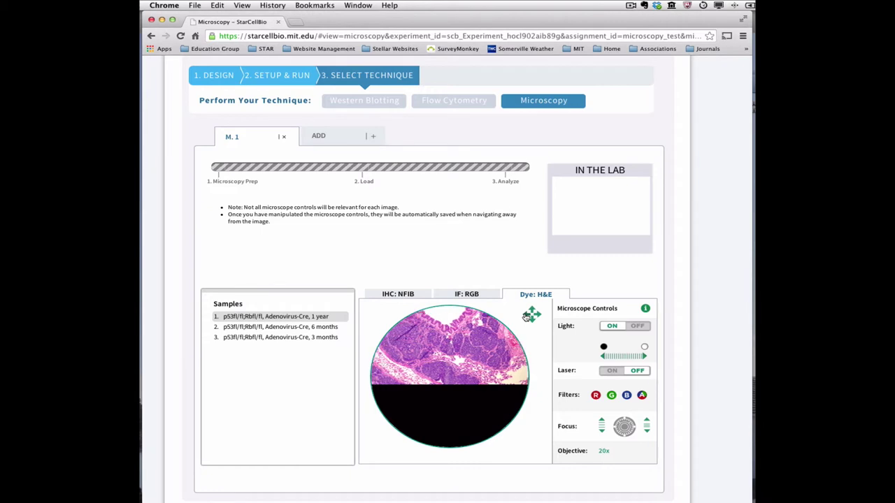
left_click(526, 316)
left_click(527, 316)
left_click(526, 316)
left_click(532, 310)
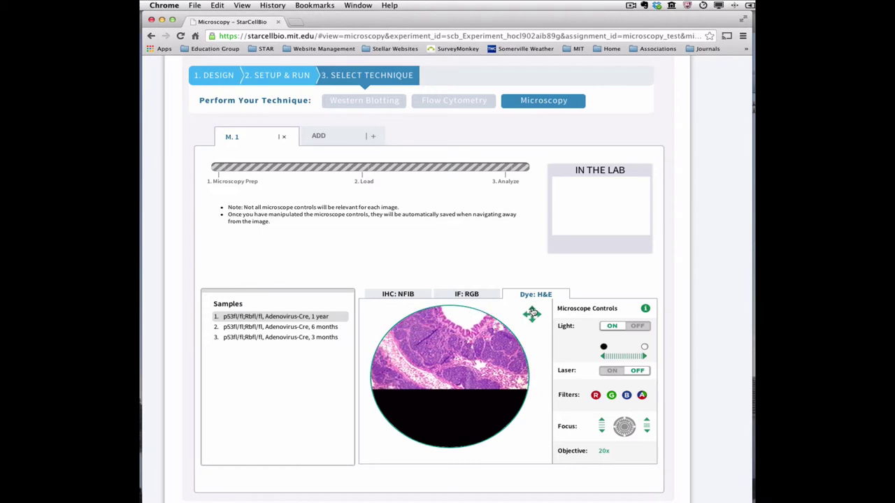
left_click(532, 310)
left_click(532, 310)
left_click(532, 310)
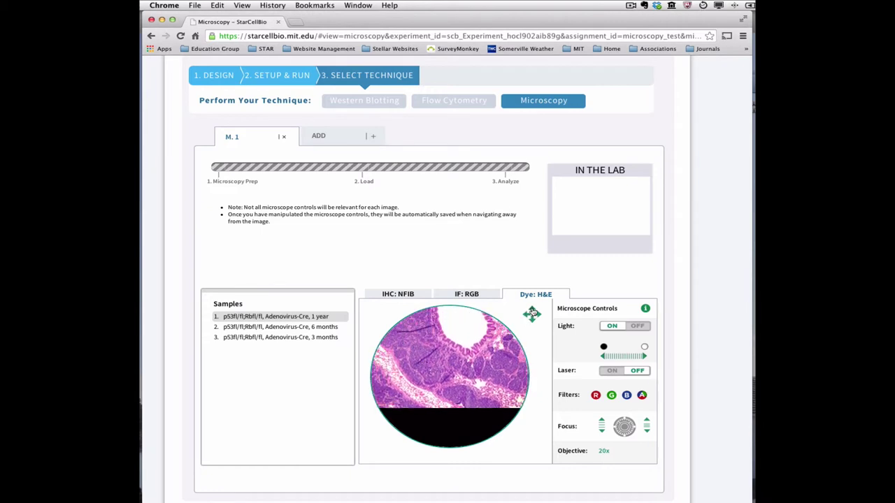
left_click(532, 311)
left_click(532, 311)
left_click(532, 310)
left_click(532, 310)
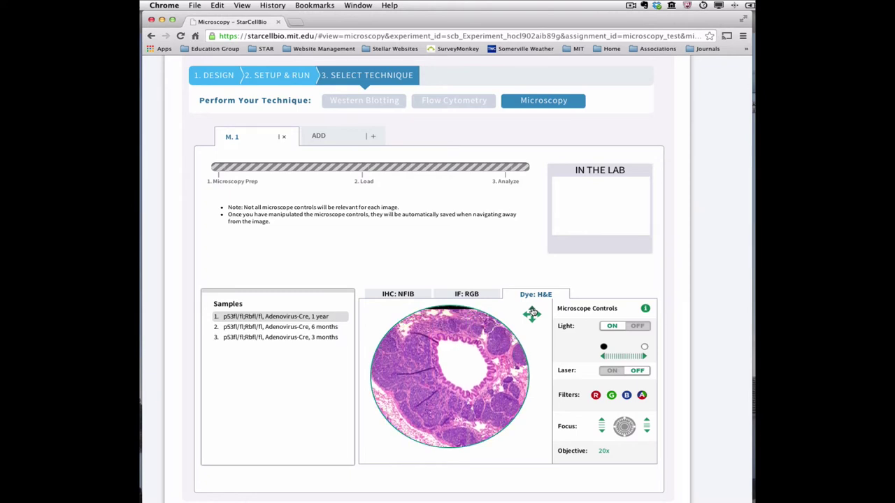
left_click(532, 311)
left_click(532, 319)
left_click(532, 320)
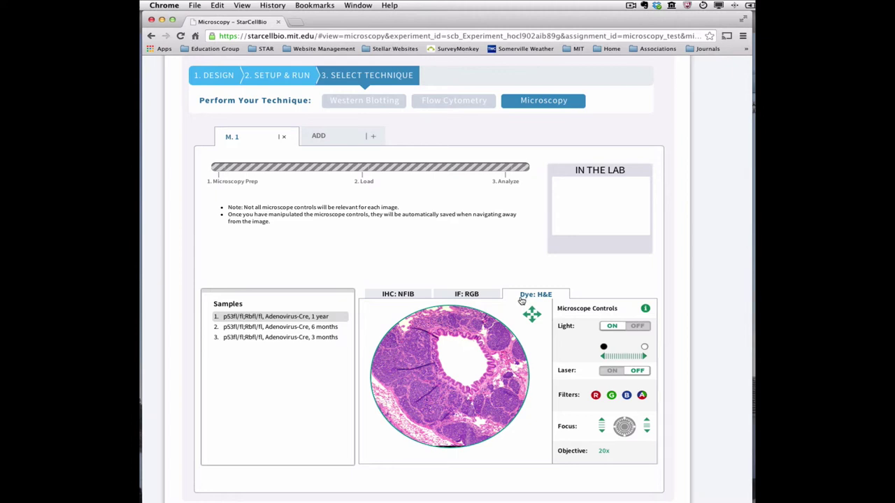
Switch to the IF: RGB slide with light off and laser on, and focus the fluorescence image
left_click(466, 296)
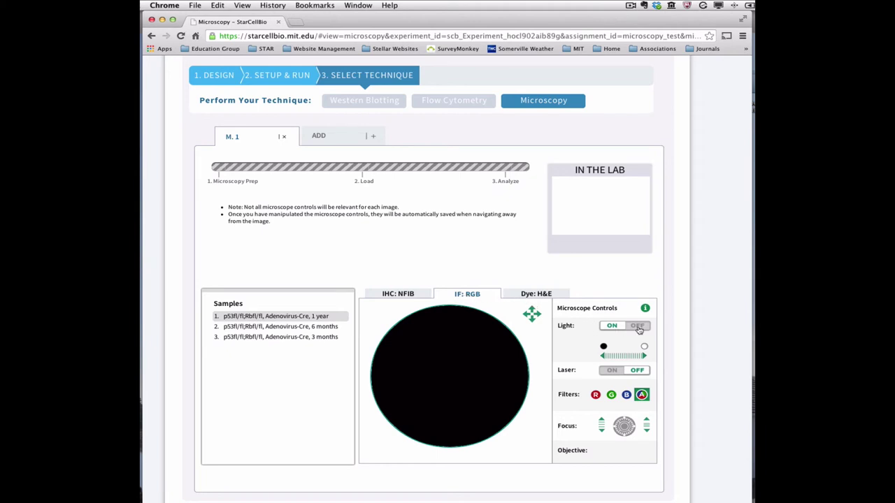
left_click(637, 327)
left_click(617, 370)
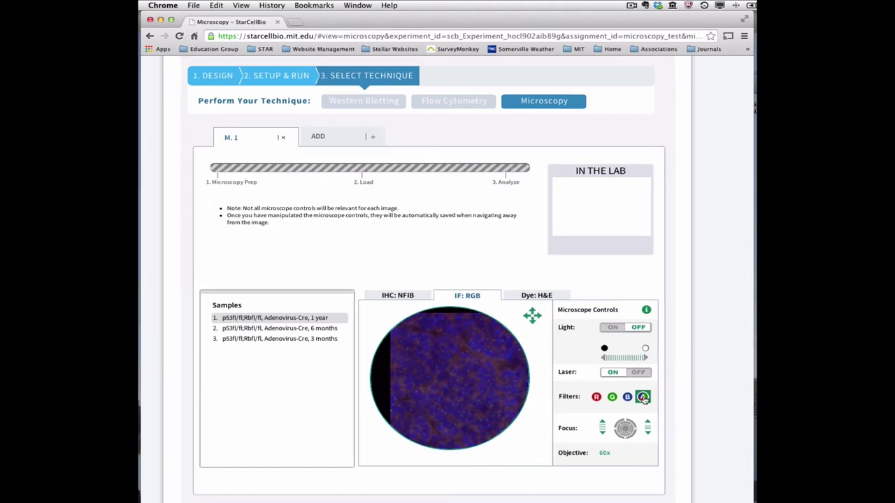
left_click(603, 425)
left_click(602, 433)
View the fluorescence image through the R, G and B filters, then All, then R again
left_click(596, 398)
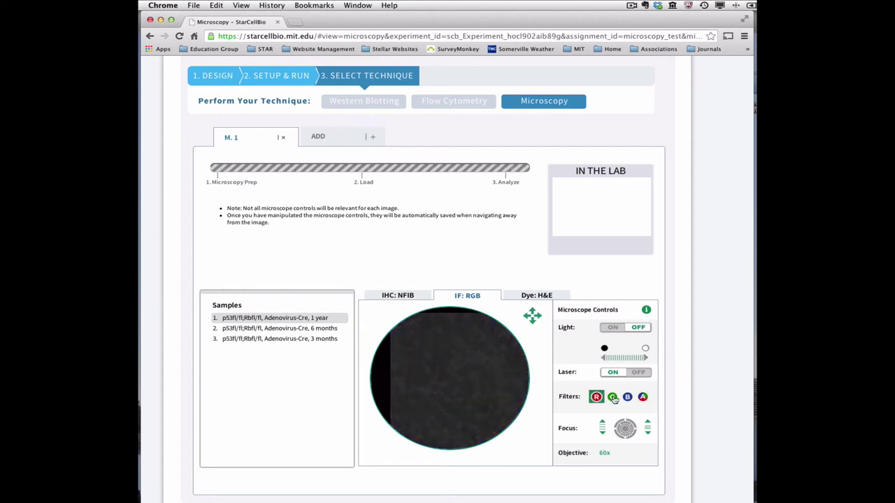
left_click(613, 398)
left_click(628, 398)
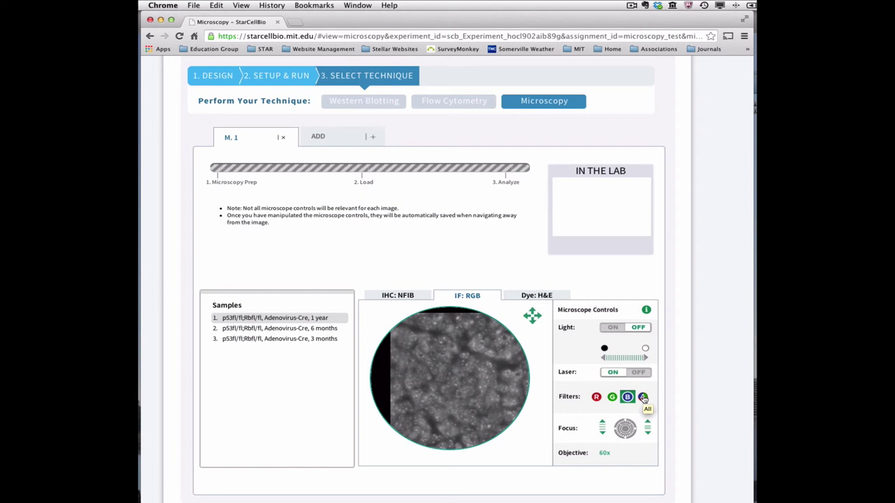
left_click(642, 397)
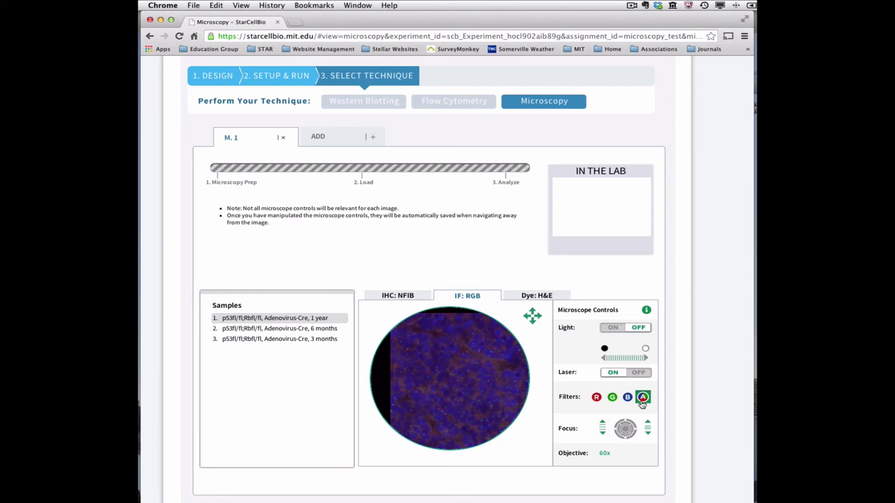
left_click(596, 398)
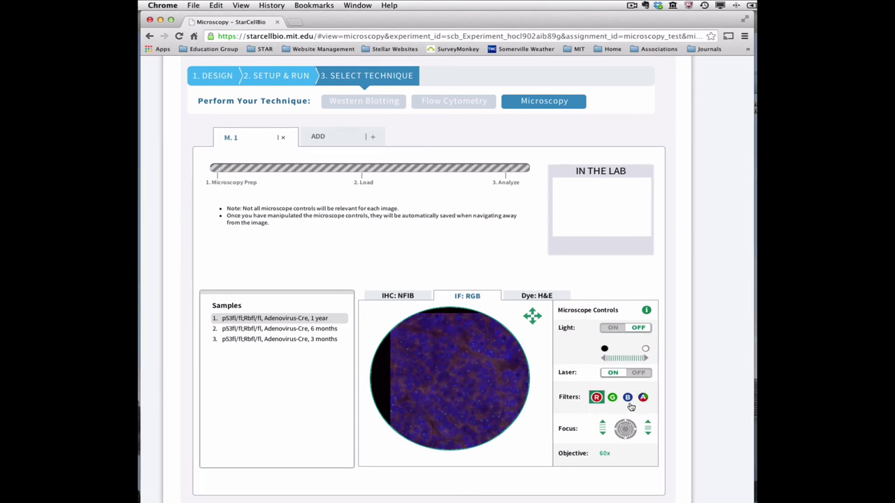